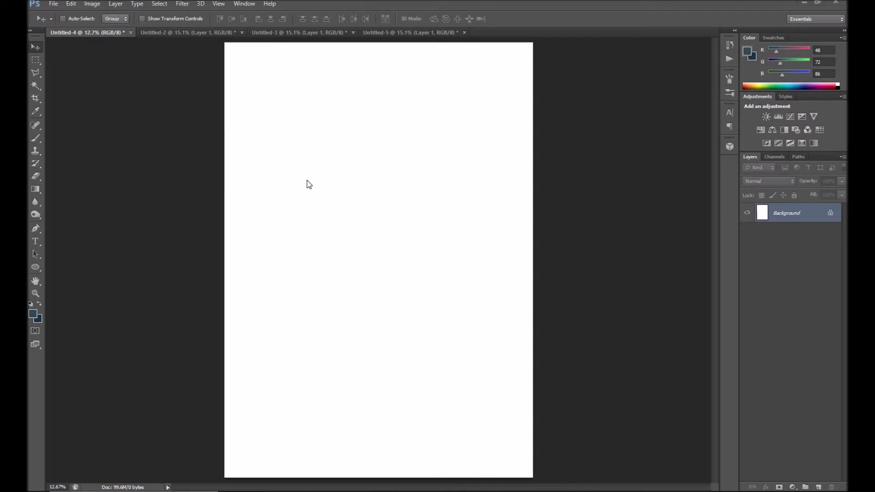
Convert the locked Background into a regular layer and add a Gradient Fill layer with Radial style above it
{"action": "double_click", "coordinate": [811, 213]}
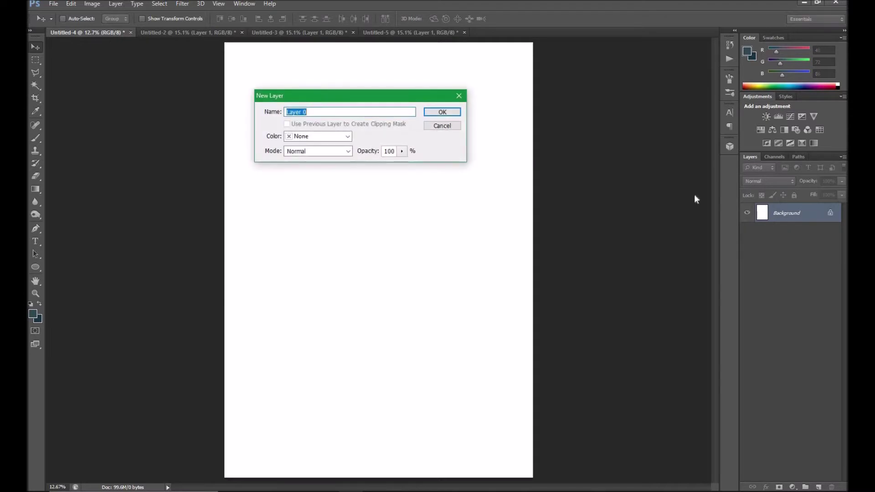
{"action": "left_click", "coordinate": [442, 112]}
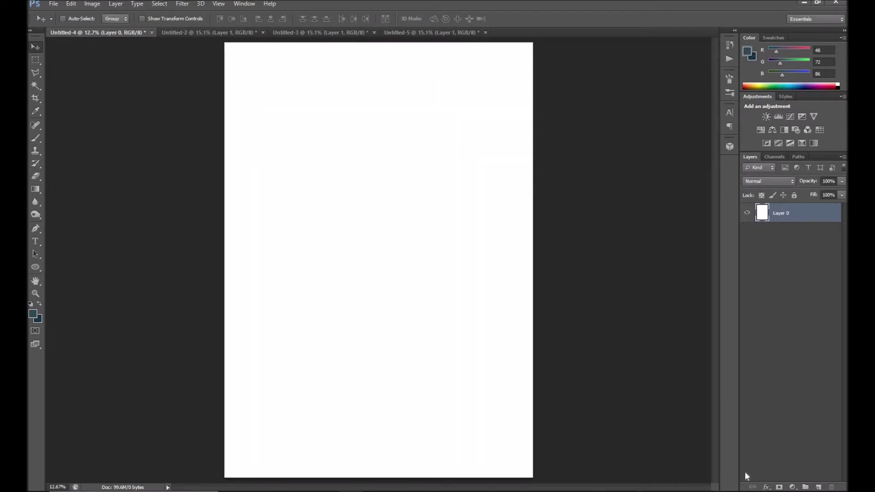
{"action": "left_click", "coordinate": [794, 487]}
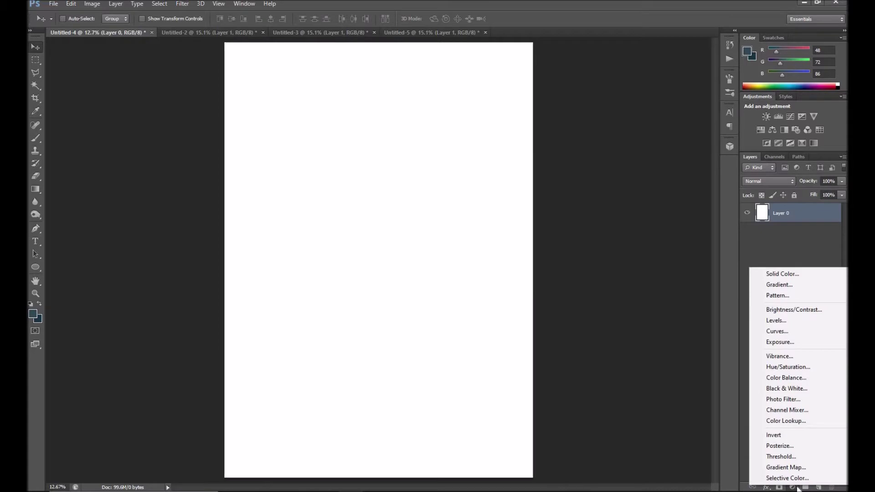
{"action": "left_click", "coordinate": [785, 286]}
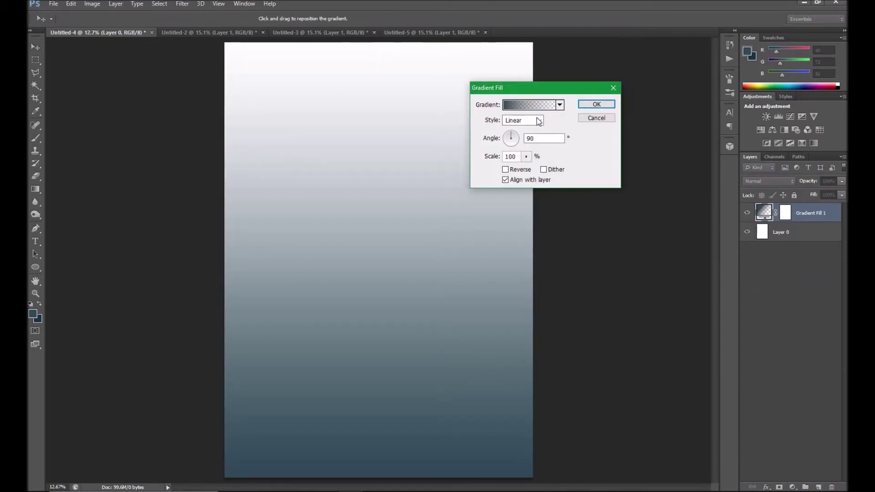
{"action": "left_click", "coordinate": [540, 121]}
{"action": "left_click", "coordinate": [528, 134]}
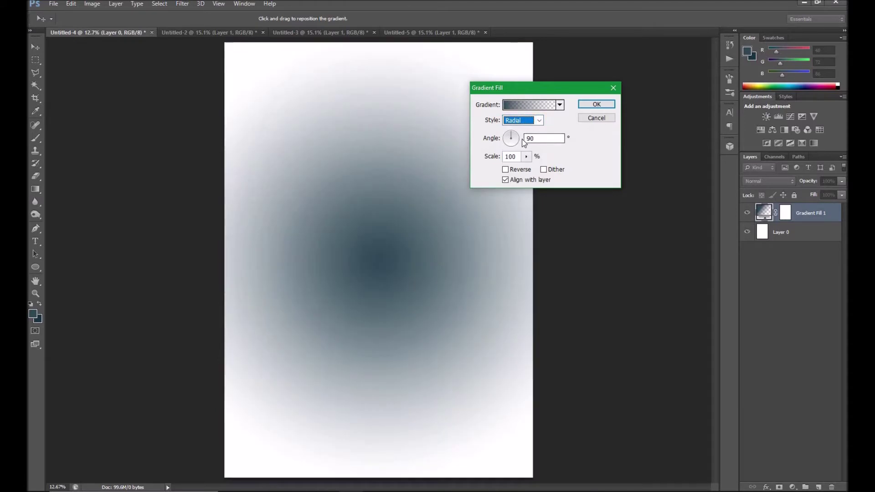
Apply the Foreground to Background preset to the radial gradient with Reverse off, and accept the fill
{"action": "left_click", "coordinate": [505, 169]}
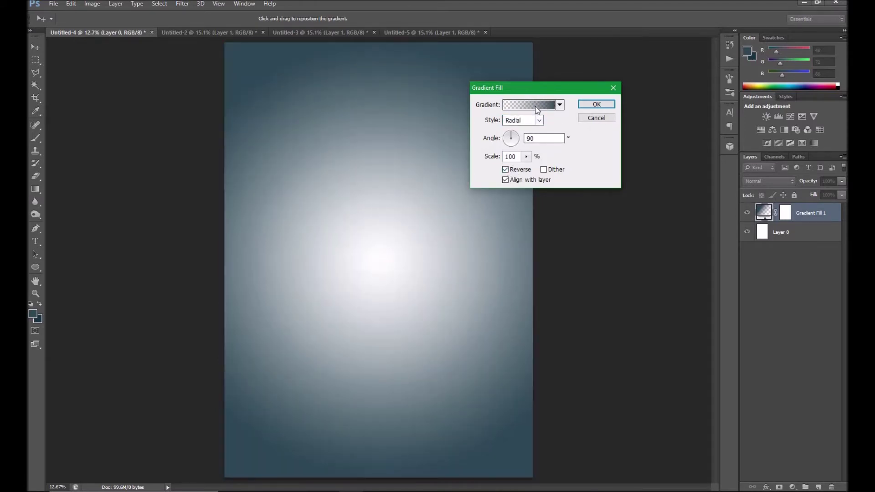
{"action": "left_click", "coordinate": [529, 105]}
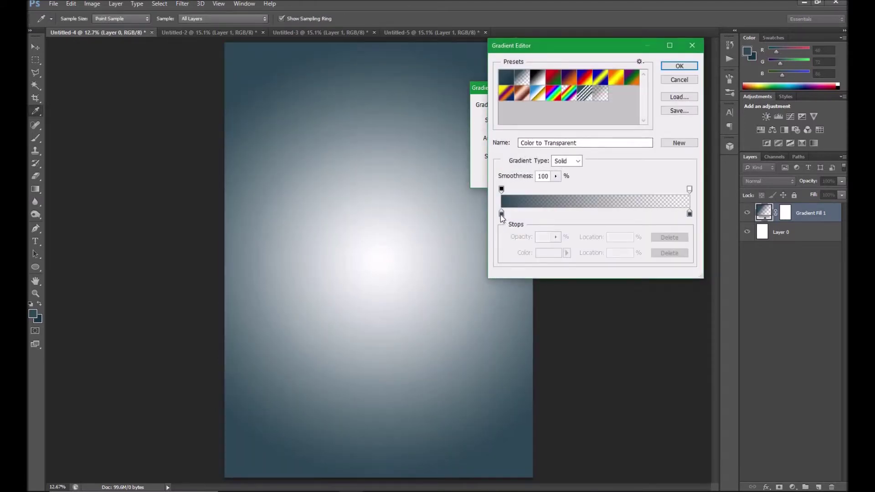
{"action": "left_click", "coordinate": [508, 82]}
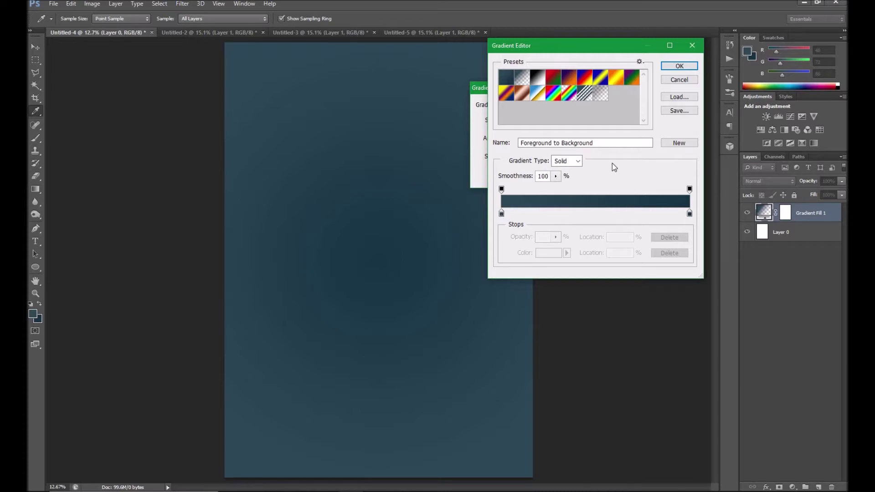
{"action": "left_click", "coordinate": [674, 67]}
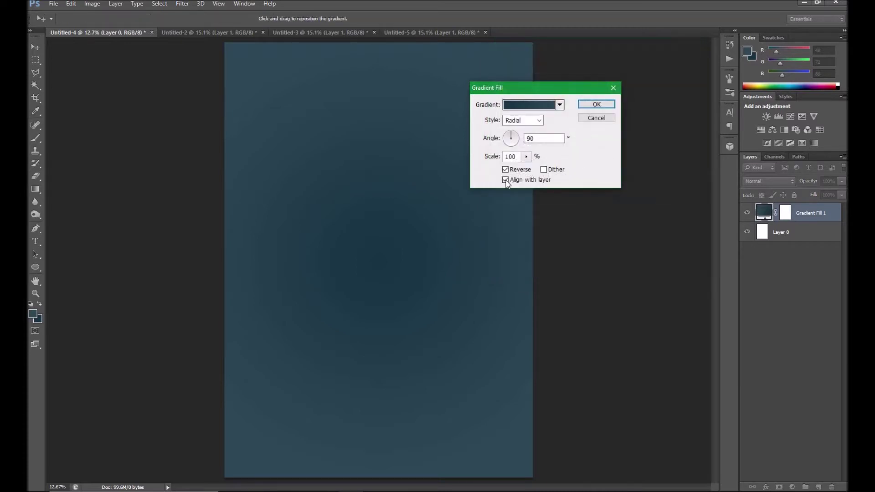
{"action": "left_click", "coordinate": [506, 169]}
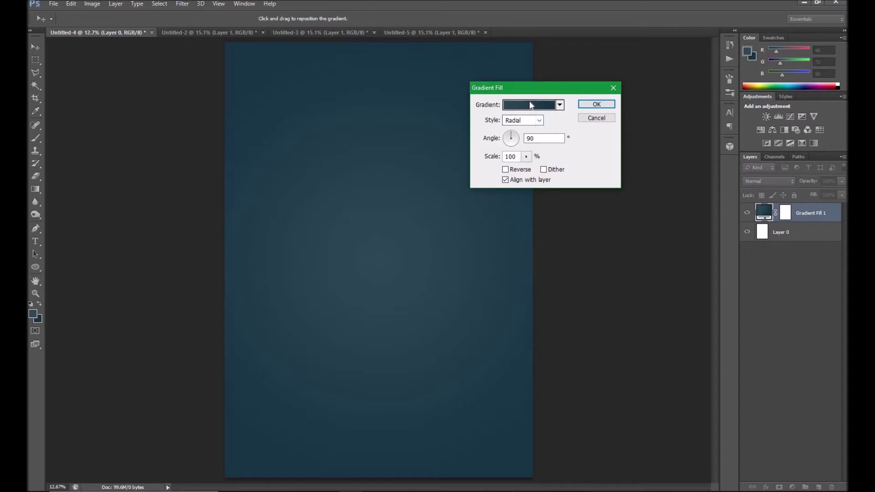
{"action": "left_click", "coordinate": [527, 156]}
{"action": "left_click", "coordinate": [598, 106]}
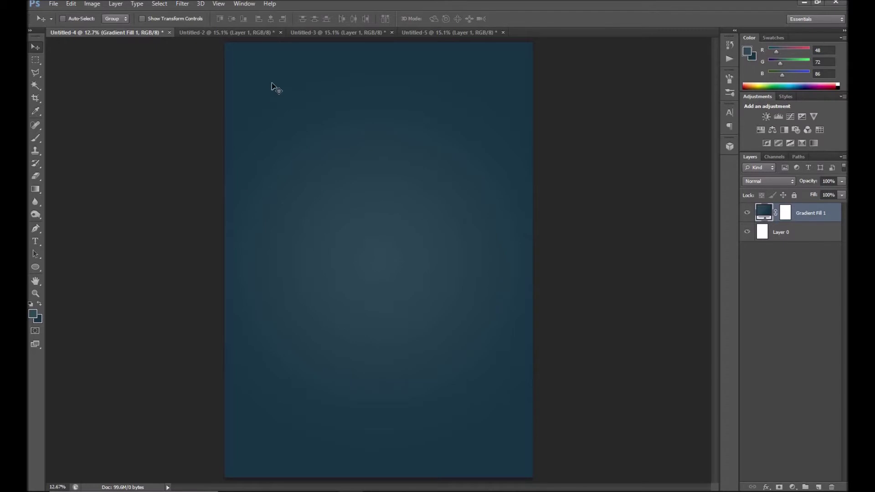
Copy the birthday cake artwork from the Untitled-2 document onto the gradient background in Untitled-4
{"action": "left_click", "coordinate": [305, 31]}
{"action": "left_click", "coordinate": [246, 33]}
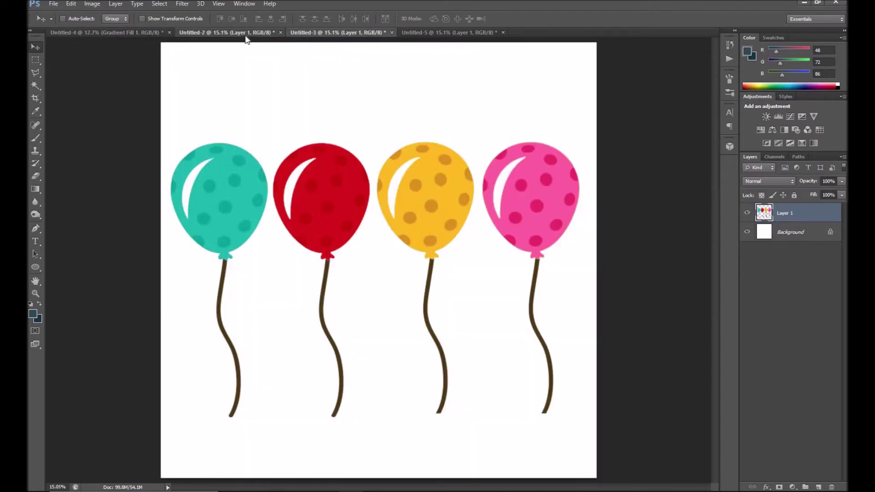
{"action": "left_click_drag", "start_coordinate": [390, 241], "coordinate": [402, 280]}
Erase the stray white specks and faint outline remnants around the cake with an enlarged Eraser brush
{"action": "key", "text": "z"}
{"action": "left_click", "coordinate": [205, 215]}
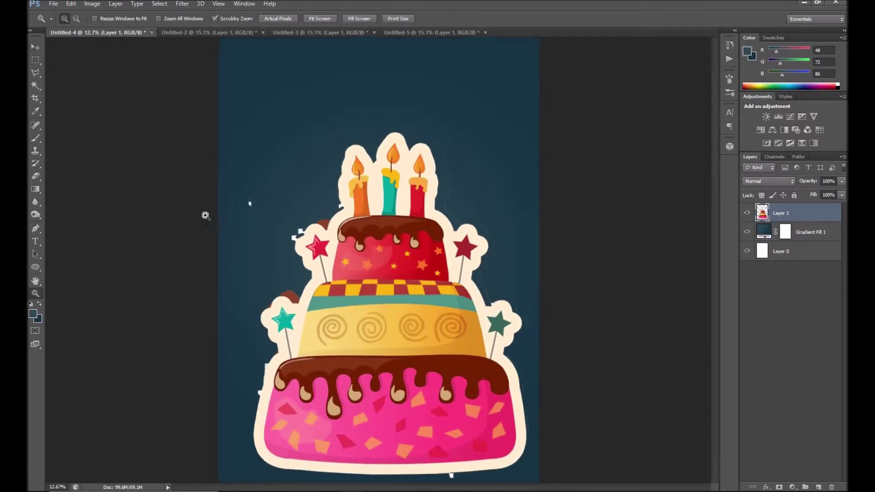
{"action": "left_click", "coordinate": [214, 204]}
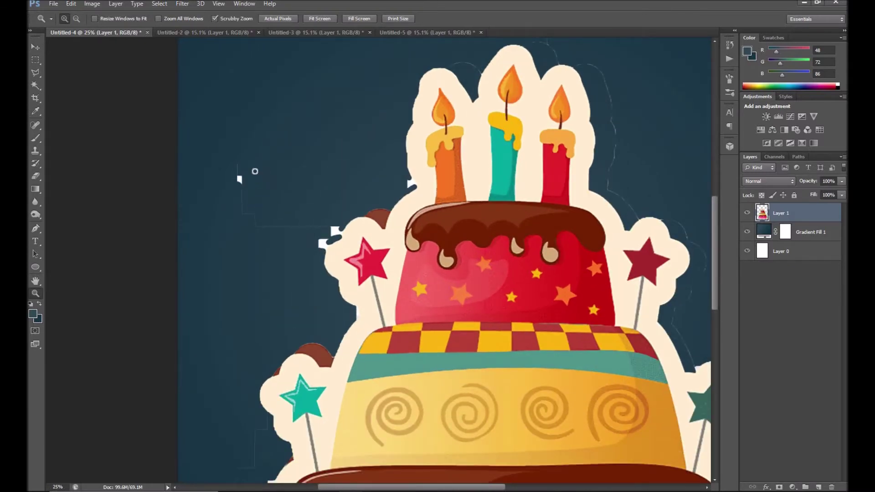
{"action": "key", "text": "e"}
{"action": "key", "text": "bracketright"}
{"action": "key", "text": "bracketright"}
{"action": "key", "text": "bracketright"}
{"action": "key", "text": "bracketright"}
{"action": "key", "text": "bracketright"}
{"action": "key", "text": "bracketright"}
{"action": "key", "text": "bracketright"}
{"action": "mouse_move", "coordinate": [238, 171]}
{"action": "left_mouse_down"}
{"action": "mouse_move", "coordinate": [293, 224]}
{"action": "mouse_move", "coordinate": [342, 208]}
{"action": "left_mouse_up"}
{"action": "scroll", "coordinate": [274, 292], "scroll_direction": "down", "scroll_amount": 5}
{"action": "left_click_drag", "start_coordinate": [248, 371], "coordinate": [268, 317]}
{"action": "left_click_drag", "start_coordinate": [456, 105], "coordinate": [269, 371]}
{"action": "left_click_drag", "start_coordinate": [287, 169], "coordinate": [422, 269]}
{"action": "left_click_drag", "start_coordinate": [421, 269], "coordinate": [233, 105]}
{"action": "left_click_drag", "start_coordinate": [322, 292], "coordinate": [215, 113]}
{"action": "left_click_drag", "start_coordinate": [252, 211], "coordinate": [243, 115]}
{"action": "key", "text": "z"}
{"action": "key", "text": "ctrl+0"}
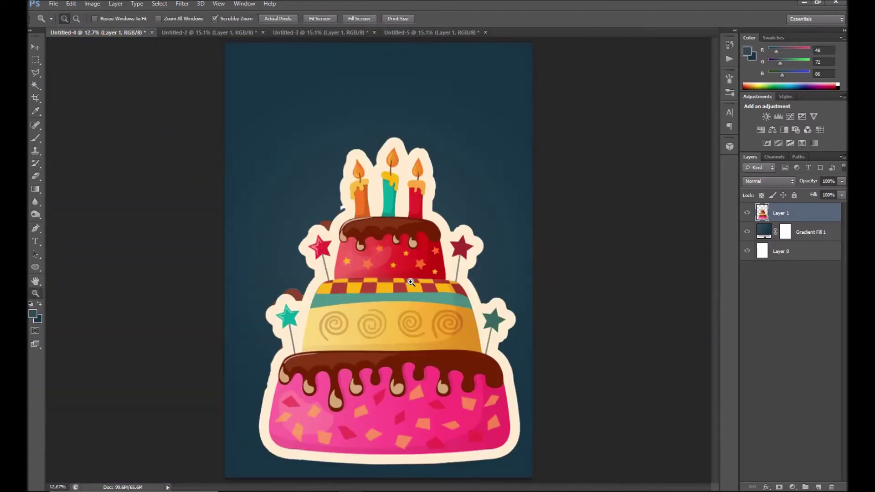
Delete the cream-coloured border around the cake with a Magic Wand selection, and deselect
{"action": "key", "text": "w"}
{"action": "left_click", "coordinate": [445, 230]}
{"action": "key", "text": "Delete"}
{"action": "key", "text": "ctrl+d"}
Erase the leftover border fragments around the cake's sides, candles and base with the Eraser
{"action": "key", "text": "e"}
{"action": "scroll", "coordinate": [299, 300], "scroll_direction": "up", "scroll_amount": 2}
{"action": "left_click_drag", "start_coordinate": [272, 283], "coordinate": [303, 286]}
{"action": "left_click_drag", "start_coordinate": [411, 150], "coordinate": [279, 284]}
{"action": "left_click_drag", "start_coordinate": [368, 120], "coordinate": [550, 427]}
{"action": "left_click_drag", "start_coordinate": [550, 428], "coordinate": [410, 77]}
{"action": "mouse_move", "coordinate": [437, 207]}
{"action": "left_mouse_down"}
{"action": "mouse_move", "coordinate": [286, 394]}
{"action": "mouse_move", "coordinate": [260, 389]}
{"action": "mouse_move", "coordinate": [199, 400]}
{"action": "left_mouse_up"}
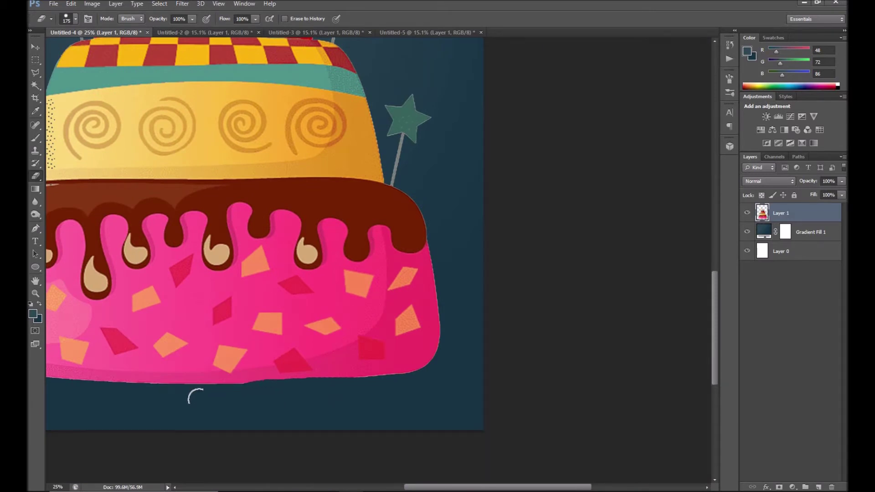
{"action": "mouse_move", "coordinate": [251, 391]}
{"action": "left_mouse_down"}
{"action": "mouse_move", "coordinate": [269, 397]}
{"action": "mouse_move", "coordinate": [220, 398]}
{"action": "mouse_move", "coordinate": [238, 393]}
{"action": "left_mouse_up"}
Move the cake about 1.8 cm down and 0.5 cm left so its base sits at the poster's bottom edge
{"action": "key", "text": "z"}
{"action": "right_click", "coordinate": [250, 275]}
{"action": "left_click", "coordinate": [258, 282]}
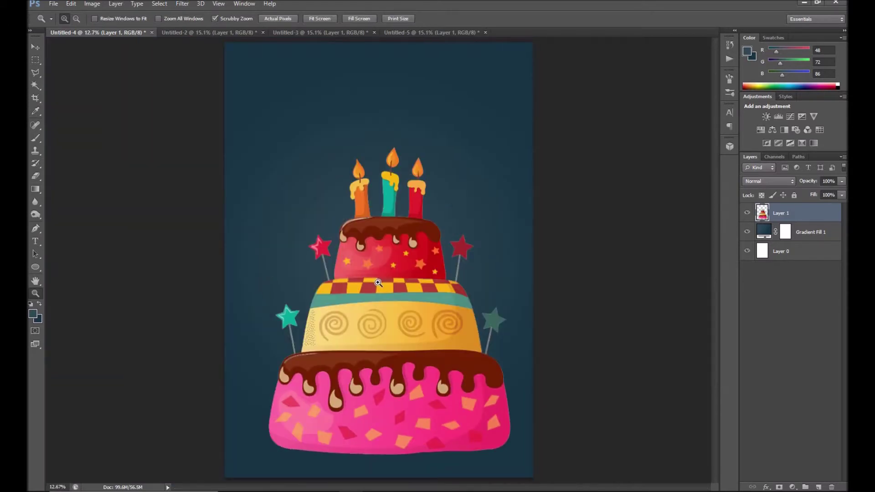
{"action": "key", "text": "v"}
{"action": "left_click_drag", "start_coordinate": [391, 269], "coordinate": [389, 283]}
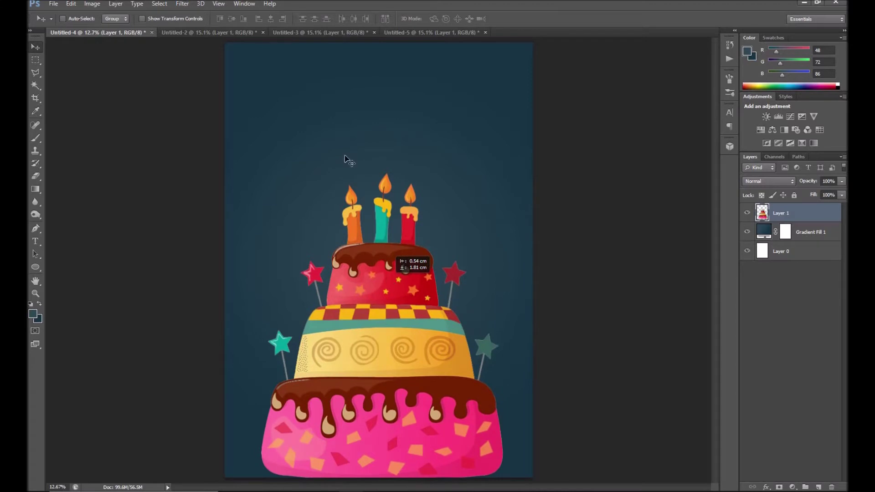
Copy only the turquoise balloon from the Untitled-3 document into the poster, placing it above and left of the cake
{"action": "left_click", "coordinate": [209, 32]}
{"action": "left_click", "coordinate": [321, 34]}
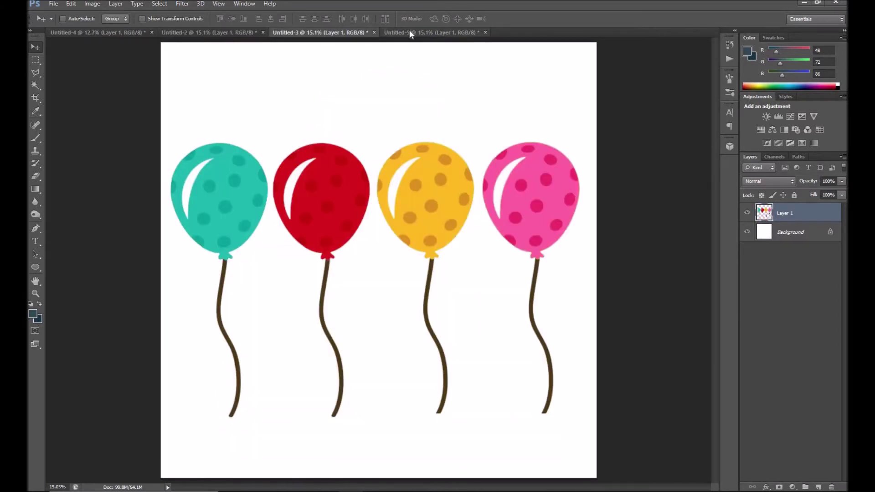
{"action": "left_click", "coordinate": [409, 31]}
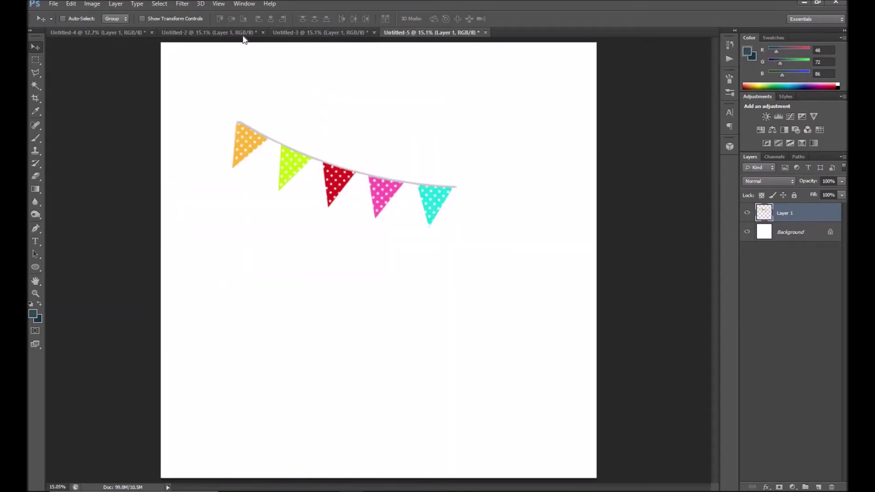
{"action": "left_click", "coordinate": [289, 33]}
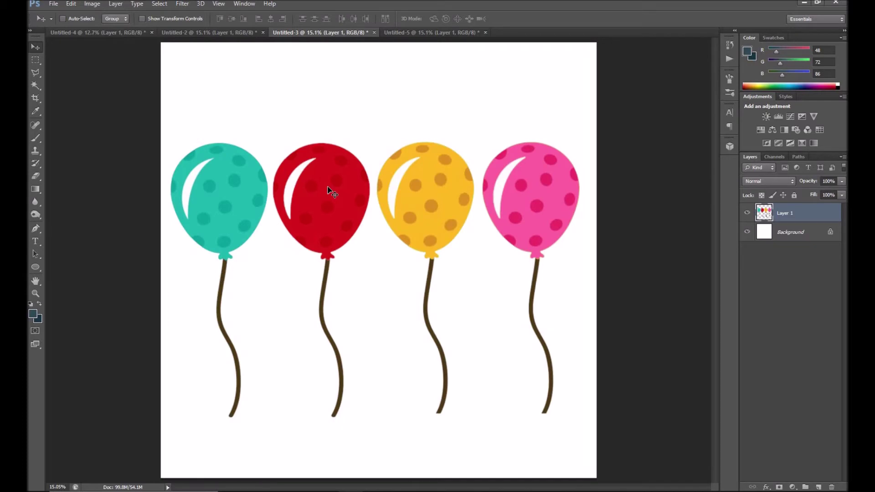
{"action": "key", "text": "m"}
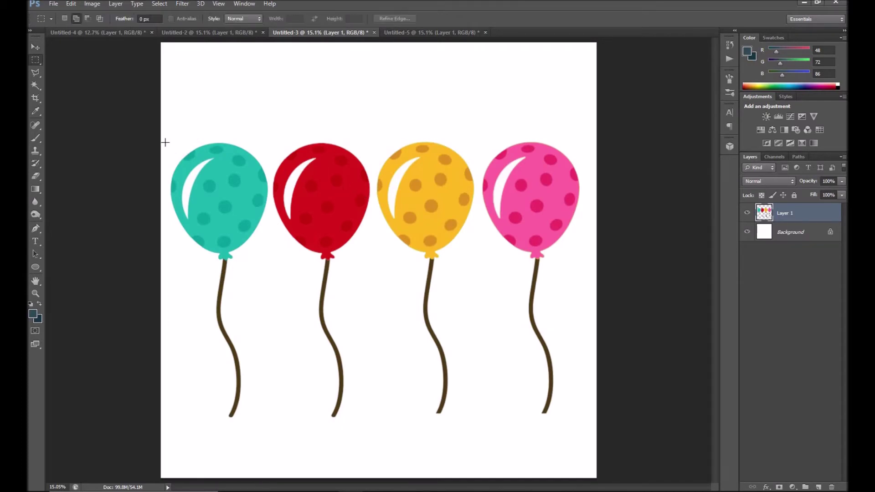
{"action": "left_click_drag", "start_coordinate": [162, 137], "coordinate": [271, 433]}
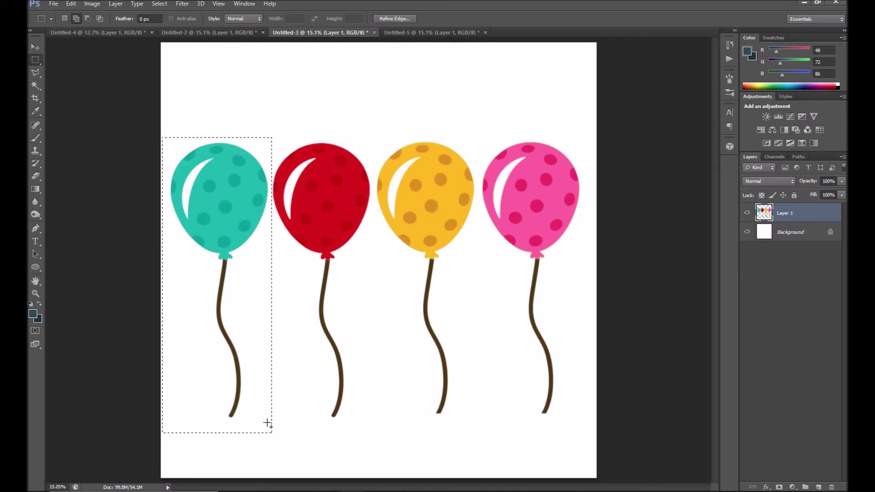
{"action": "key", "text": "v"}
{"action": "left_click", "coordinate": [240, 191]}
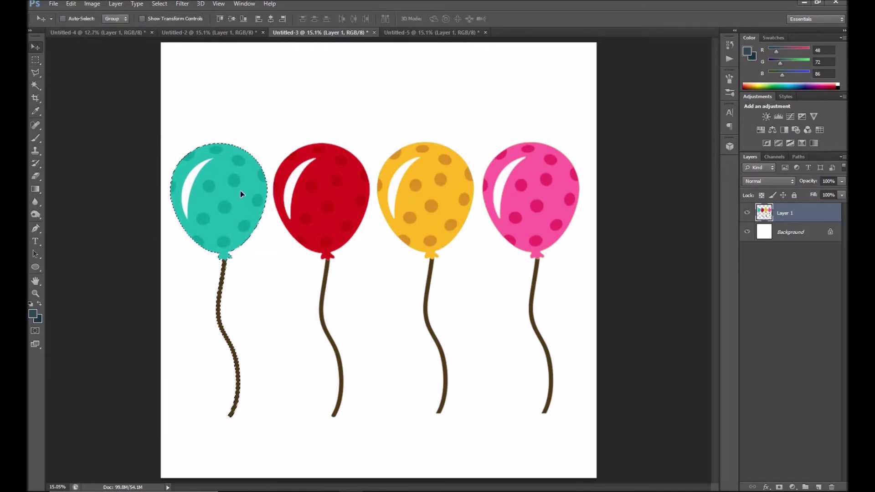
{"action": "left_click_drag", "start_coordinate": [231, 163], "coordinate": [306, 153]}
{"action": "left_click_drag", "start_coordinate": [289, 120], "coordinate": [283, 96]}
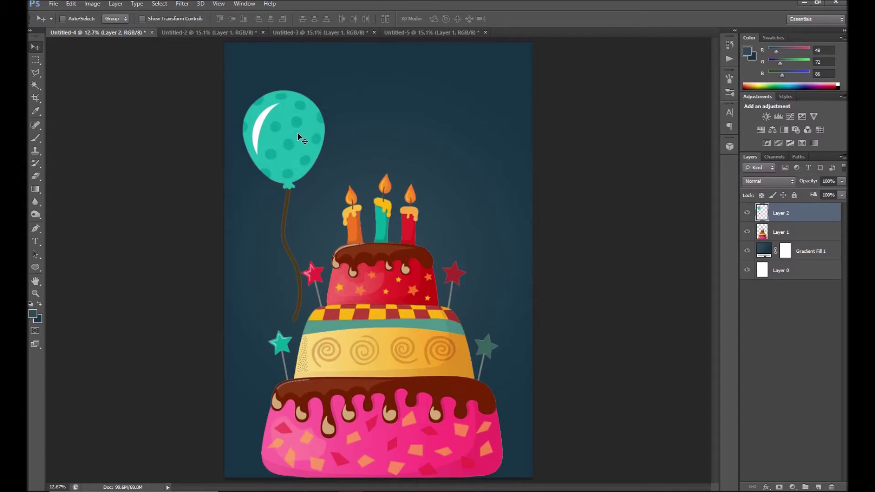
Recolour the turquoise balloon's brown string to light grey #a7a7a7 using a Magic Wand selection, and deselect
{"action": "key", "text": "w"}
{"action": "left_click", "coordinate": [288, 195]}
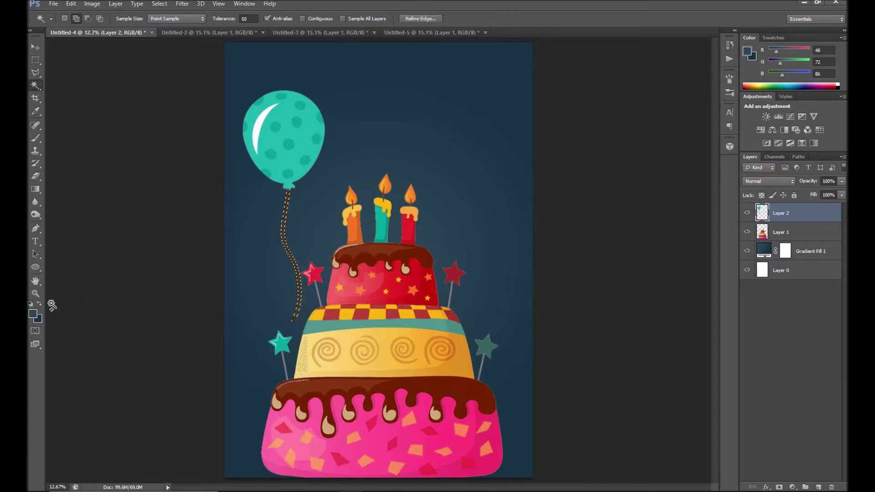
{"action": "left_click", "coordinate": [33, 314]}
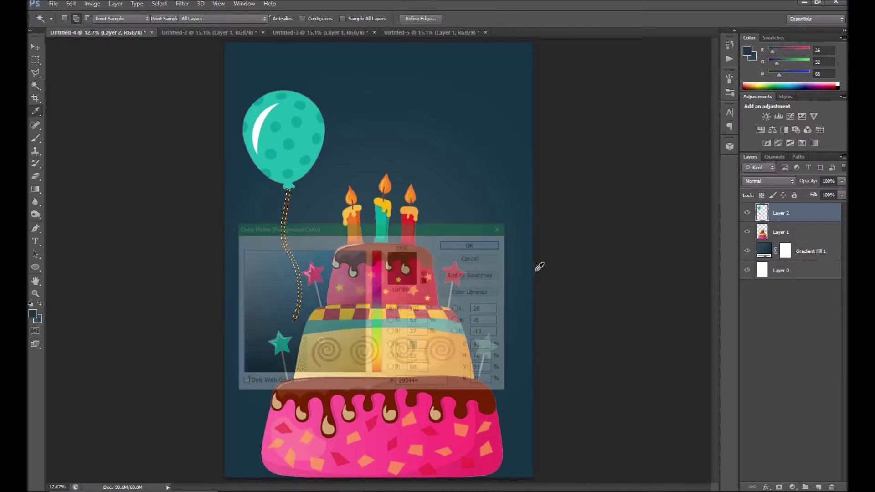
{"action": "left_click_drag", "start_coordinate": [273, 293], "coordinate": [215, 289]}
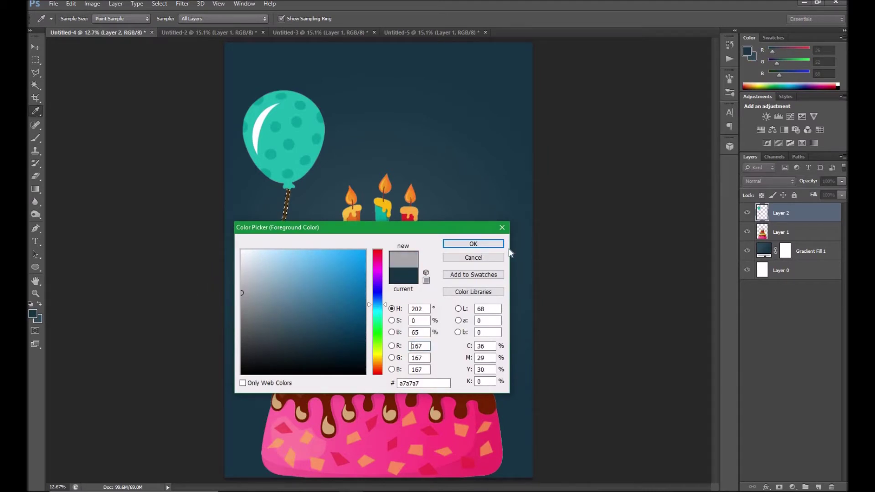
{"action": "left_click", "coordinate": [473, 243]}
{"action": "key", "text": "w"}
{"action": "key", "text": "alt+BackSpace"}
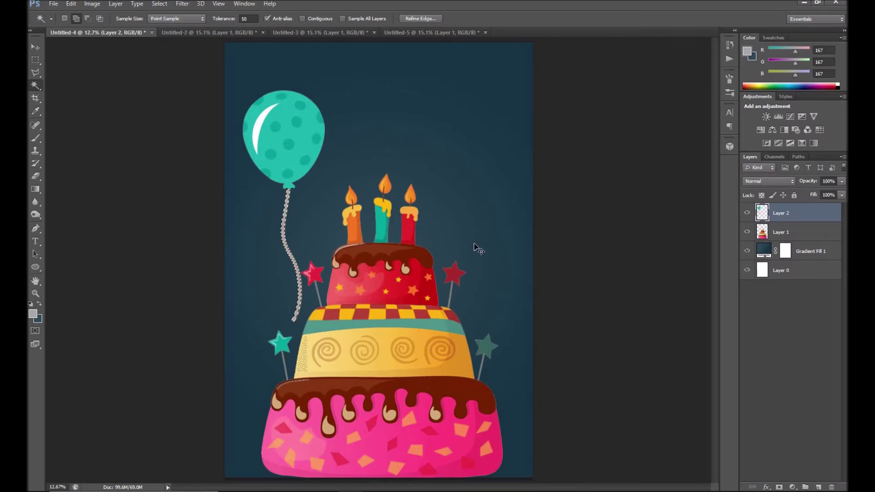
{"action": "key", "text": "ctrl+d"}
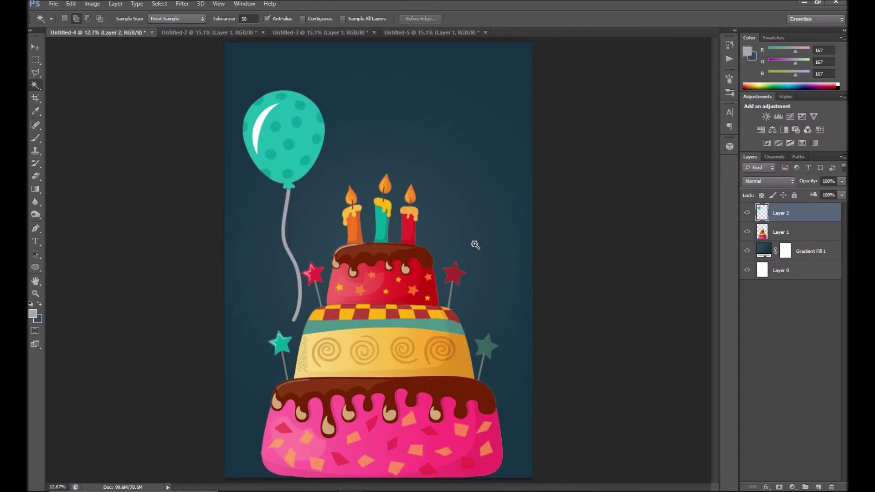
Move the balloon layer below the cake layer, then scale the balloon to about 98% and rotate it about -13.4°
{"action": "key", "text": "v"}
{"action": "left_click_drag", "start_coordinate": [775, 213], "coordinate": [775, 243]}
{"action": "left_click_drag", "start_coordinate": [272, 155], "coordinate": [271, 238]}
{"action": "key", "text": "ctrl+t"}
{"action": "left_click_drag", "start_coordinate": [339, 152], "coordinate": [328, 114]}
{"action": "left_click_drag", "start_coordinate": [311, 201], "coordinate": [322, 127]}
{"action": "left_click_drag", "start_coordinate": [314, 64], "coordinate": [309, 98]}
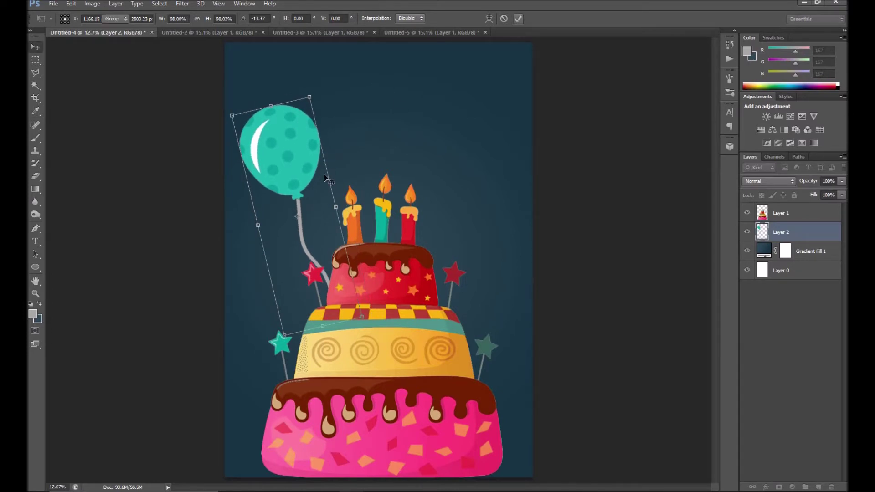
{"action": "key", "text": "Return"}
Shift the cake slightly below the poster's bottom edge and lower the turquoise balloon partly past the left edge
{"action": "mouse_move", "coordinate": [303, 168]}
{"action": "left_mouse_down"}
{"action": "mouse_move", "coordinate": [288, 168]}
{"action": "mouse_move", "coordinate": [300, 162]}
{"action": "left_mouse_up"}
{"action": "left_click", "coordinate": [414, 353], "text": "ctrl"}
{"action": "left_click_drag", "start_coordinate": [414, 354], "coordinate": [417, 360]}
{"action": "left_click", "coordinate": [278, 165], "text": "ctrl"}
{"action": "left_click_drag", "start_coordinate": [277, 165], "coordinate": [262, 235]}
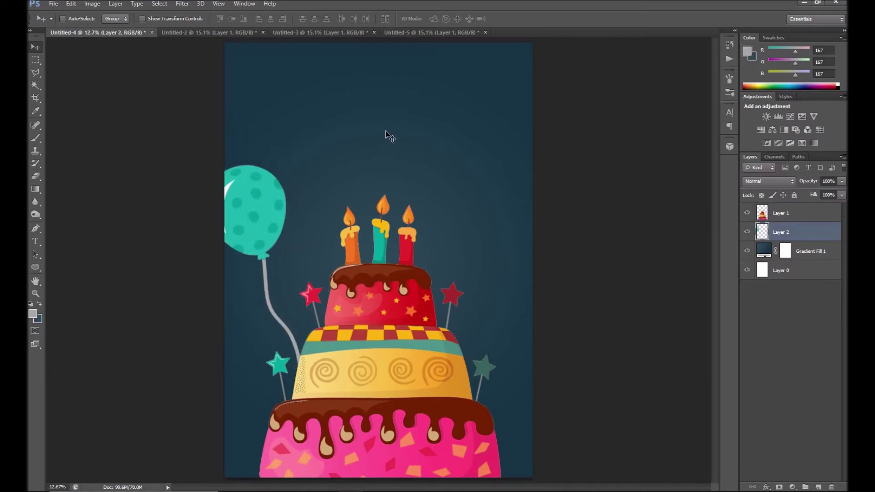
Copy the yellow balloon from Untitled-3 into the poster beneath the cake layer and fill its string with the same grey
{"action": "left_click", "coordinate": [289, 31]}
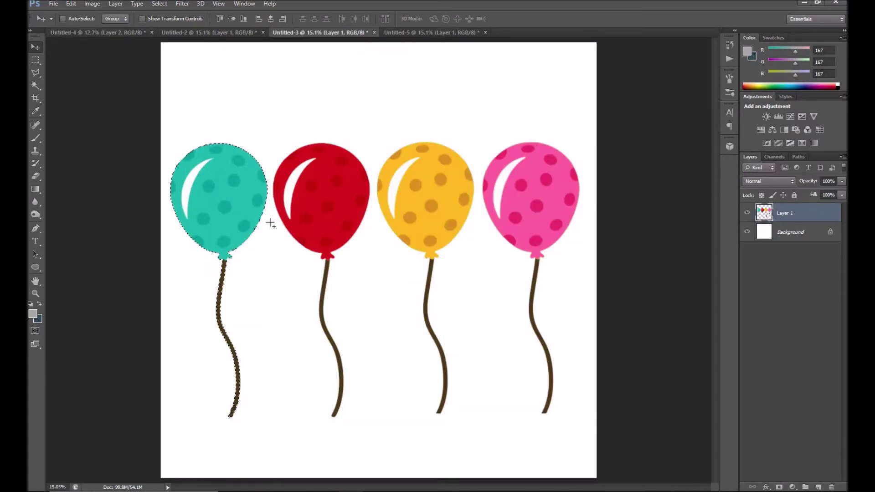
{"action": "key", "text": "m"}
{"action": "left_click_drag", "start_coordinate": [373, 136], "coordinate": [479, 437]}
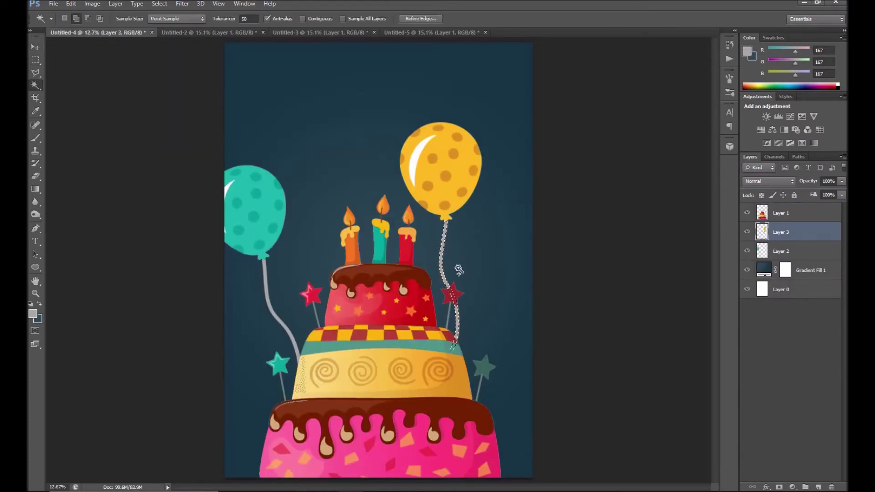
{"action": "key", "text": "ctrl+d"}
Scale down the yellow balloon, move its layer below the turquoise balloon's layer, and place it beside the cake's upper tier on the right
{"action": "key", "text": "v"}
{"action": "key", "text": "ctrl+t"}
{"action": "key", "text": "Return"}
{"action": "left_click_drag", "start_coordinate": [465, 169], "coordinate": [288, 91]}
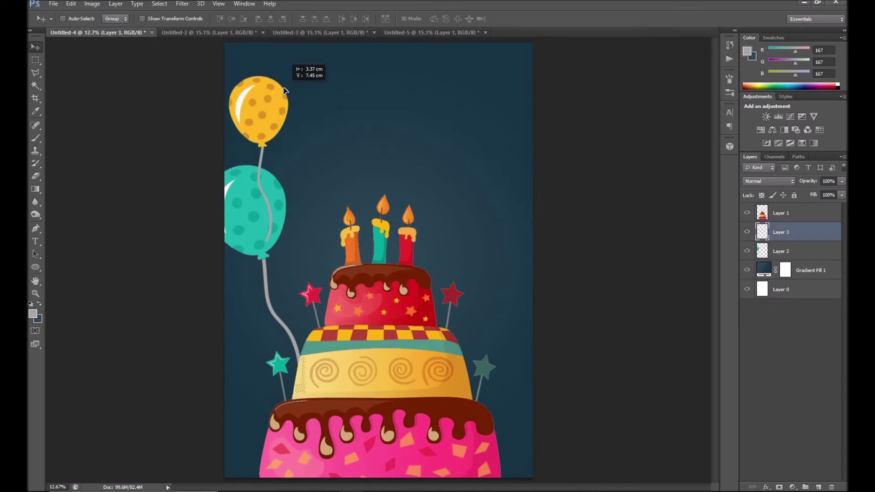
{"action": "key", "text": "ctrl+bracketleft"}
{"action": "left_click_drag", "start_coordinate": [284, 120], "coordinate": [493, 281]}
{"action": "key", "text": "ctrl+t"}
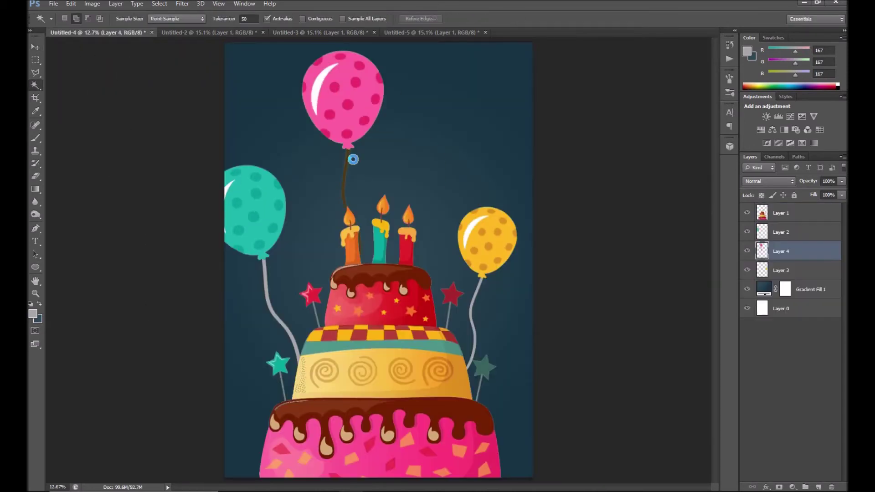
Scale down and rotate the pink balloon, then place it low behind the cake, partly past the poster's right edge
{"action": "left_click_drag", "start_coordinate": [338, 115], "coordinate": [290, 133]}
{"action": "key", "text": "ctrl+t"}
{"action": "left_click_drag", "start_coordinate": [335, 69], "coordinate": [318, 115]}
{"action": "left_click_drag", "start_coordinate": [294, 157], "coordinate": [280, 307]}
{"action": "left_click_drag", "start_coordinate": [221, 332], "coordinate": [301, 157]}
{"action": "left_click_drag", "start_coordinate": [342, 96], "coordinate": [357, 148]}
{"action": "left_click_drag", "start_coordinate": [317, 214], "coordinate": [286, 178]}
{"action": "key", "text": "Return"}
{"action": "left_click_drag", "start_coordinate": [340, 105], "coordinate": [538, 350]}
{"action": "key", "text": "ctrl+t"}
Copy the red balloon from Untitled-3, fill its string with the light grey, and place it scaled down at the poster's lower left edge
{"action": "left_click", "coordinate": [432, 32]}
{"action": "left_click", "coordinate": [321, 33]}
{"action": "key", "text": "m"}
{"action": "left_click_drag", "start_coordinate": [271, 147], "coordinate": [370, 418]}
{"action": "left_click_drag", "start_coordinate": [332, 175], "coordinate": [328, 100]}
{"action": "left_click", "coordinate": [325, 179]}
{"action": "key", "text": "alt+BackSpace"}
{"action": "key", "text": "ctrl+d"}
{"action": "key", "text": "v"}
{"action": "left_click_drag", "start_coordinate": [323, 135], "coordinate": [272, 343]}
{"action": "key", "text": "ctrl+t"}
{"action": "key", "text": "Return"}
Bring the flag bunting from Untitled-5 into the poster and fit it into the upper right corner
{"action": "left_click", "coordinate": [397, 34]}
{"action": "left_click_drag", "start_coordinate": [376, 188], "coordinate": [479, 105]}
{"action": "key", "text": "ctrl+t"}
{"action": "left_click_drag", "start_coordinate": [542, 134], "coordinate": [511, 93]}
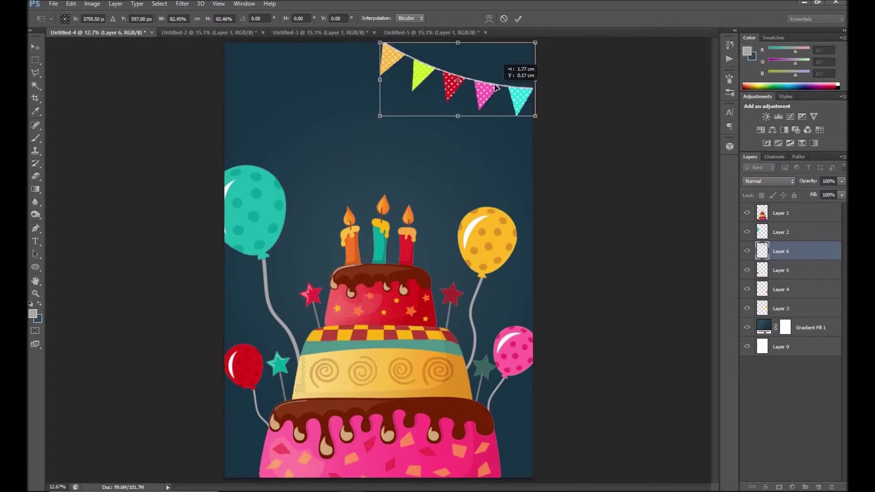
{"action": "key", "text": "Return"}
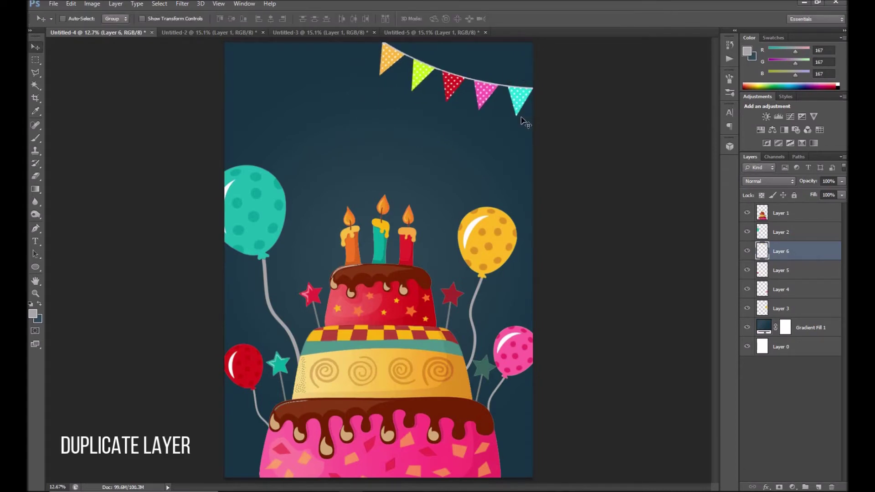
Duplicate the bunting layer, flip the copy horizontally, and place it in the upper left corner mirroring the original
{"action": "key", "text": "ctrl+j"}
{"action": "left_click_drag", "start_coordinate": [490, 104], "coordinate": [368, 123]}
{"action": "key", "text": "ctrl+t"}
{"action": "right_click", "coordinate": [377, 118]}
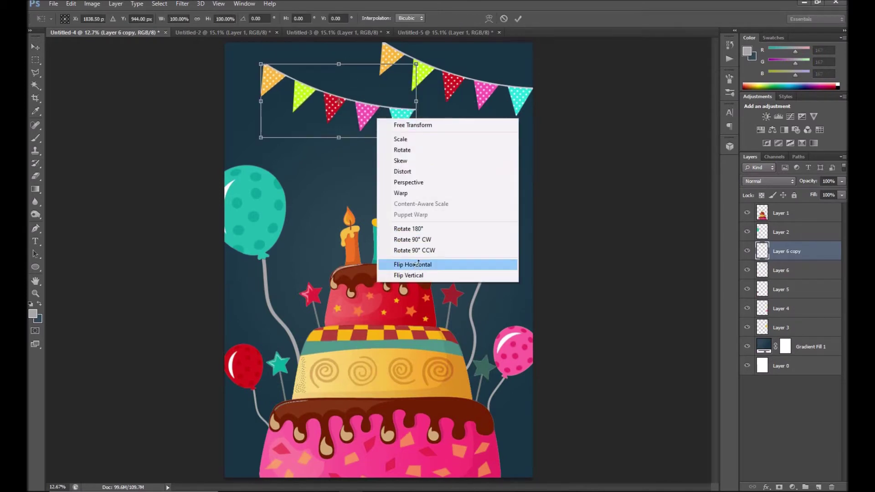
{"action": "left_click", "coordinate": [410, 265]}
{"action": "left_click_drag", "start_coordinate": [397, 115], "coordinate": [353, 93]}
{"action": "left_click", "coordinate": [518, 19]}
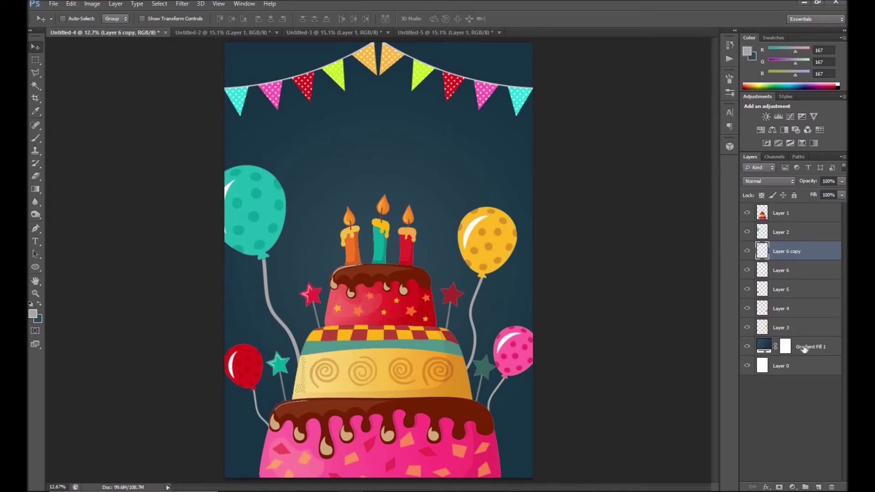
Add the white text HAPPY below the bunting, on a new text layer directly above Gradient Fill 1
{"action": "left_click", "coordinate": [819, 344]}
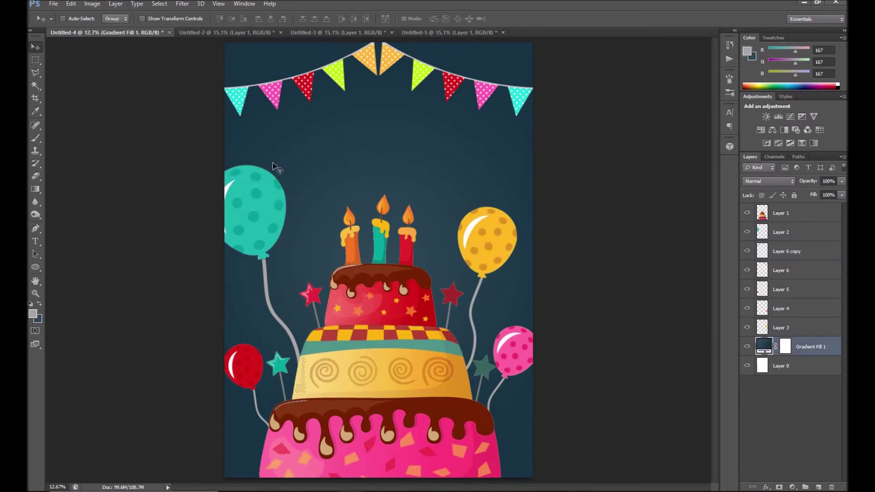
{"action": "key", "text": "t"}
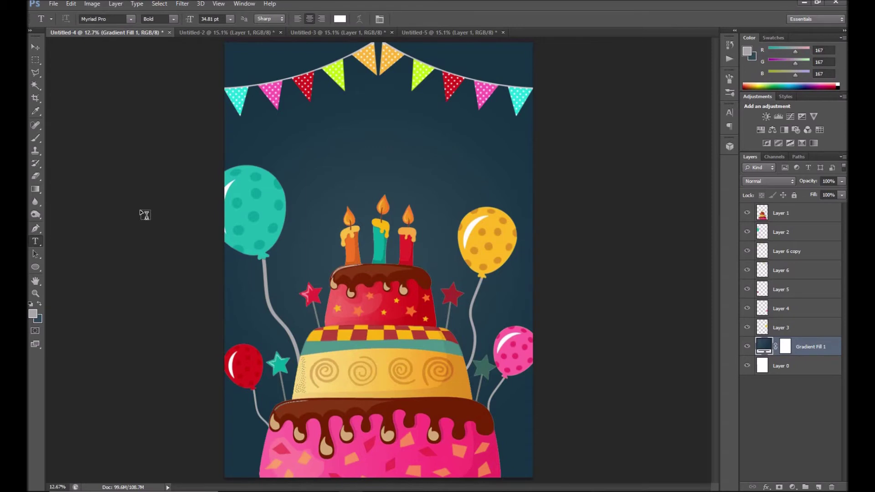
{"action": "left_click", "coordinate": [354, 135]}
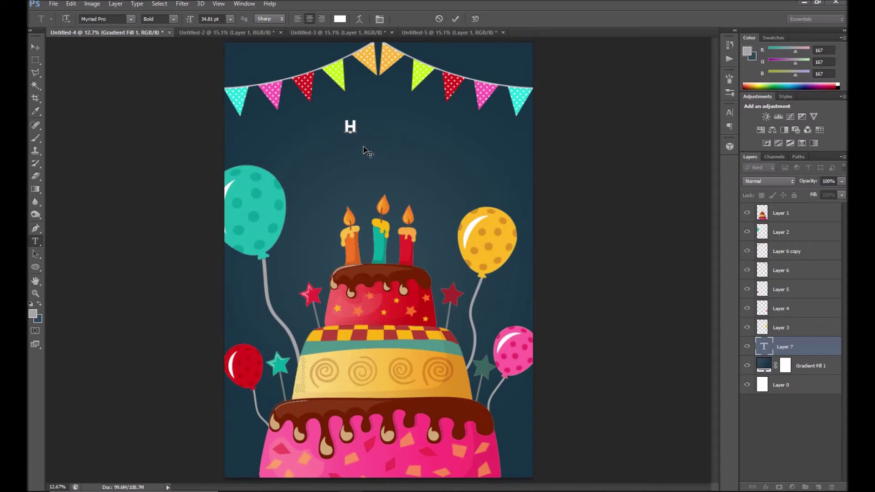
{"action": "type", "text": "HAPP"}
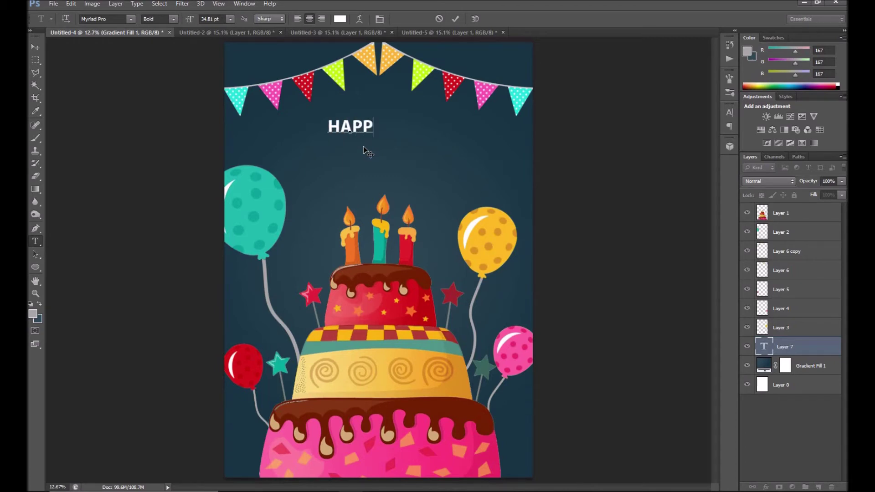
{"action": "type", "text": "Y"}
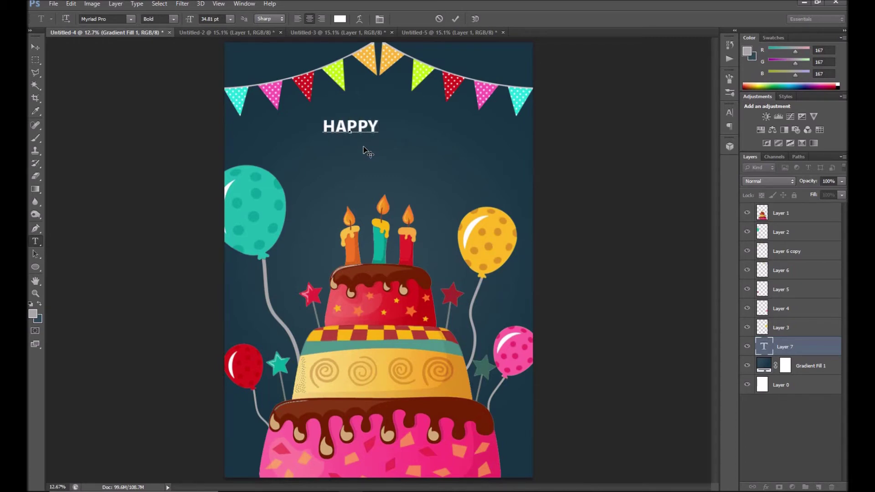
{"action": "key", "text": "ctrl+Return"}
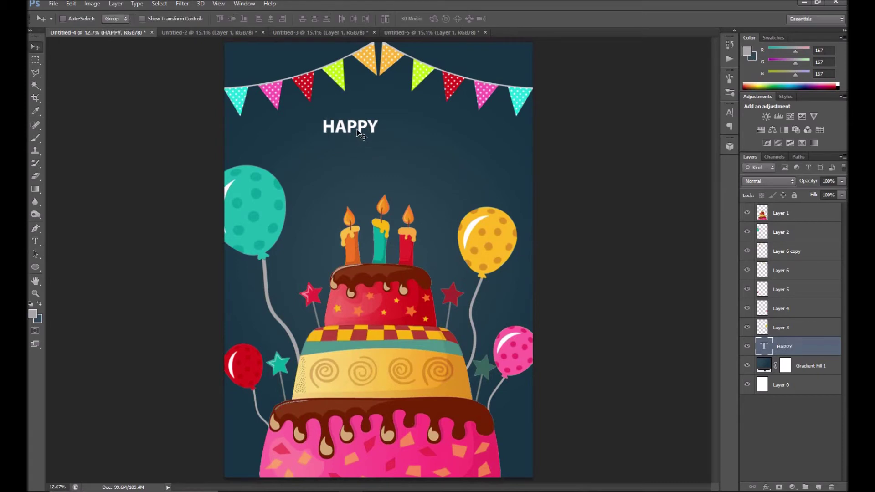
Scale the HAPPY text to about 215.5% and move it slightly up, centred below the bunting
{"action": "key", "text": "ctrl+t"}
{"action": "left_click_drag", "start_coordinate": [378, 136], "coordinate": [443, 158]}
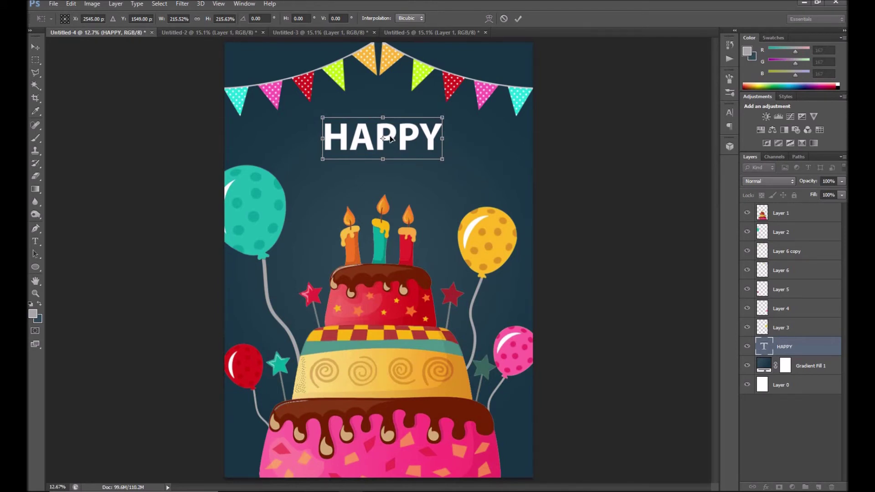
{"action": "left_click", "coordinate": [518, 19]}
{"action": "left_click_drag", "start_coordinate": [410, 145], "coordinate": [411, 132]}
Add the white text Birthday as a separate text layer beneath HAPPY
{"action": "key", "text": "t"}
{"action": "left_click", "coordinate": [383, 162]}
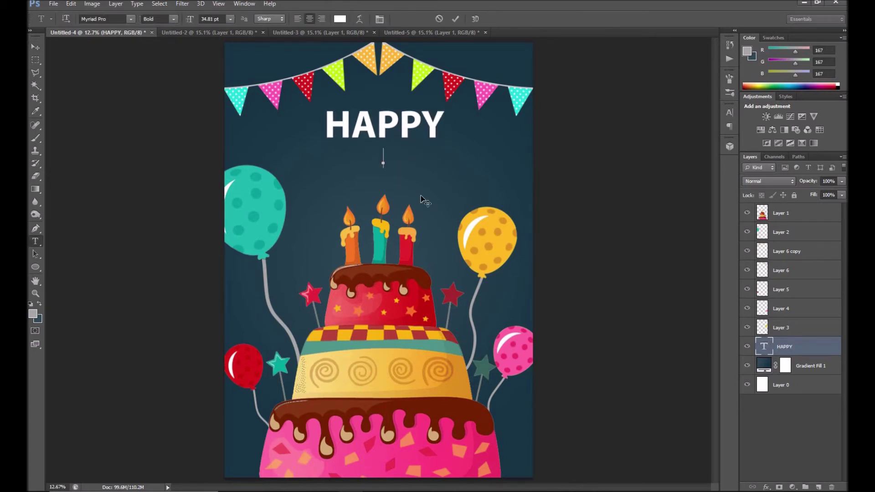
{"action": "type", "text": "Birthday"}
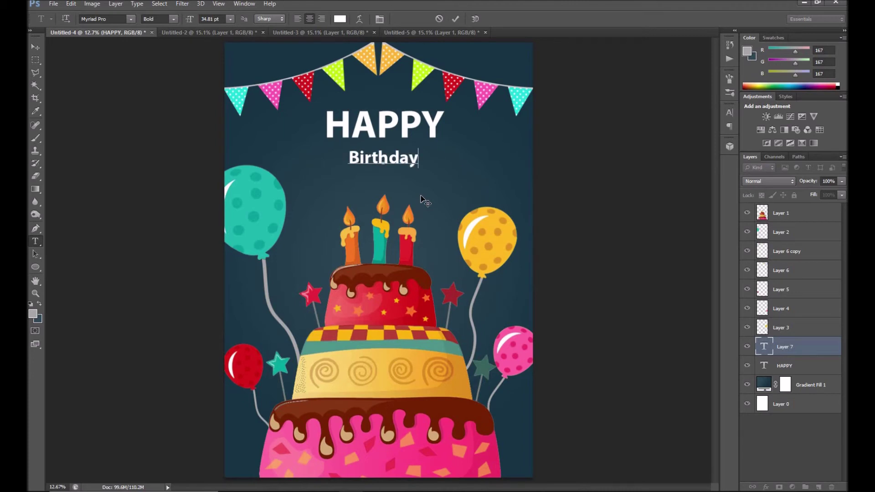
{"action": "key", "text": "ctrl+Return"}
Scale the Birthday text to about 308% and position it directly under HAPPY
{"action": "key", "text": "v"}
{"action": "key", "text": "ctrl+t"}
{"action": "left_click_drag", "start_coordinate": [420, 169], "coordinate": [568, 223]}
{"action": "mouse_move", "coordinate": [468, 188]}
{"action": "left_mouse_down"}
{"action": "mouse_move", "coordinate": [441, 186]}
{"action": "mouse_move", "coordinate": [459, 177]}
{"action": "left_mouse_up"}
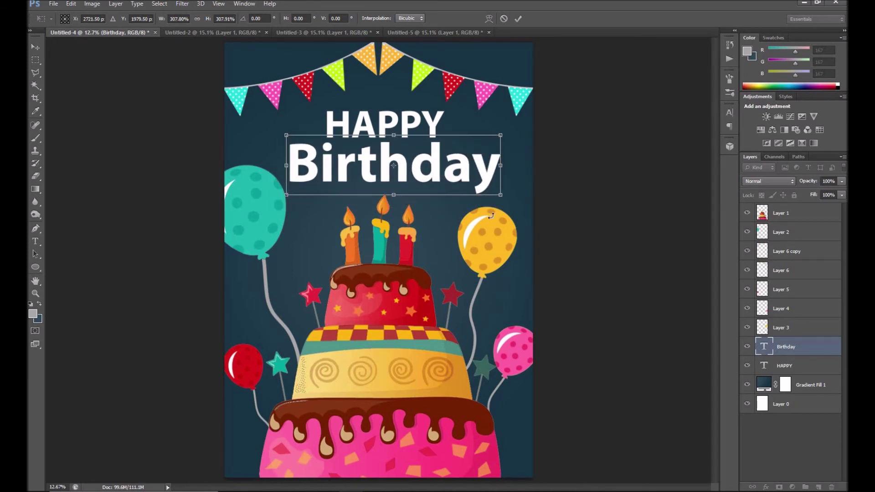
{"action": "key", "text": "Return"}
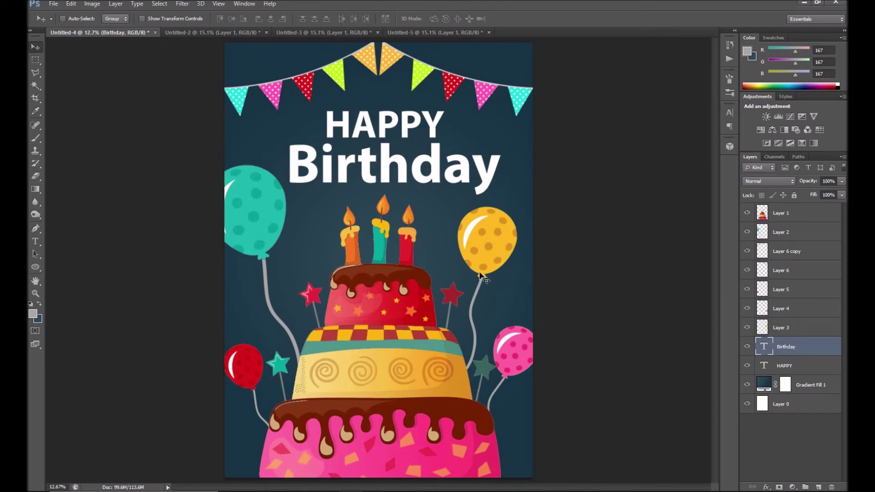
{"action": "left_click", "coordinate": [820, 388]}
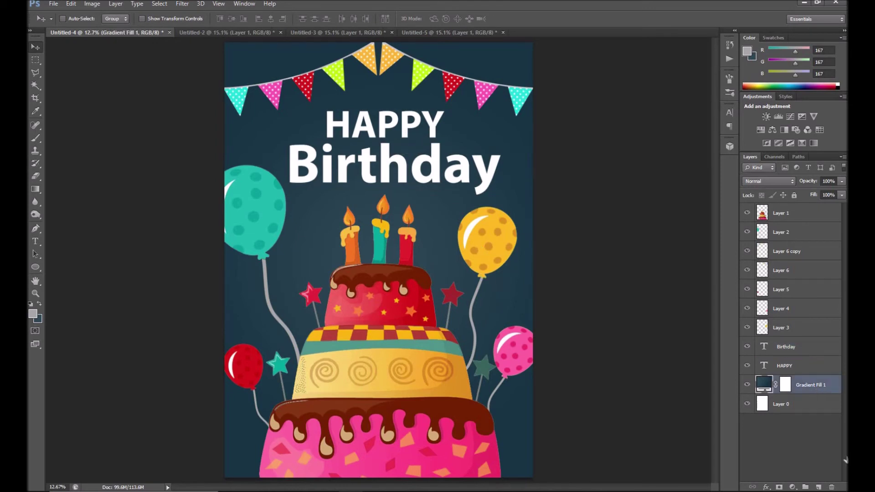
{"action": "left_click", "coordinate": [819, 488]}
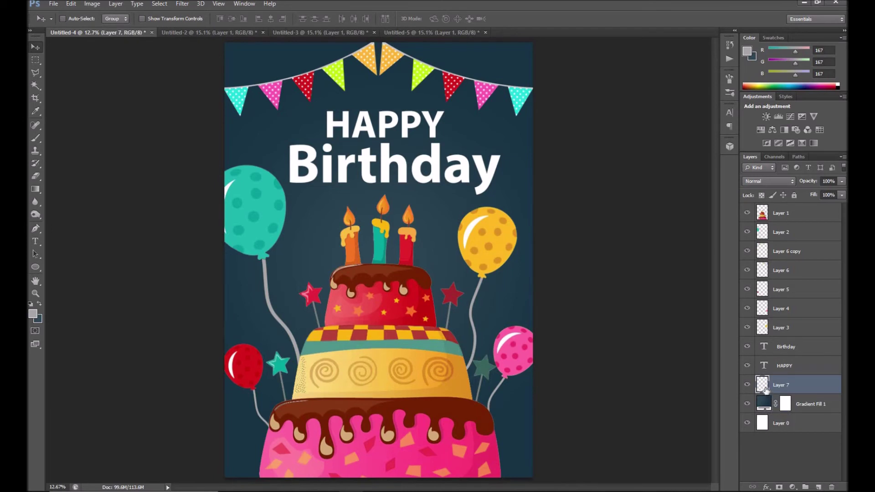
{"action": "key", "text": "ctrl+z"}
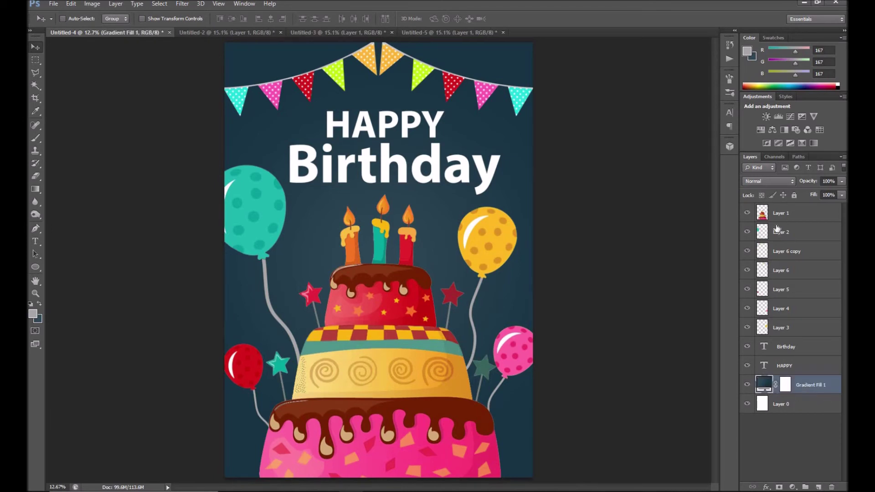
Duplicate the cake layer and move the copy directly above the Gradient Fill 1 layer
{"action": "left_click", "coordinate": [762, 214]}
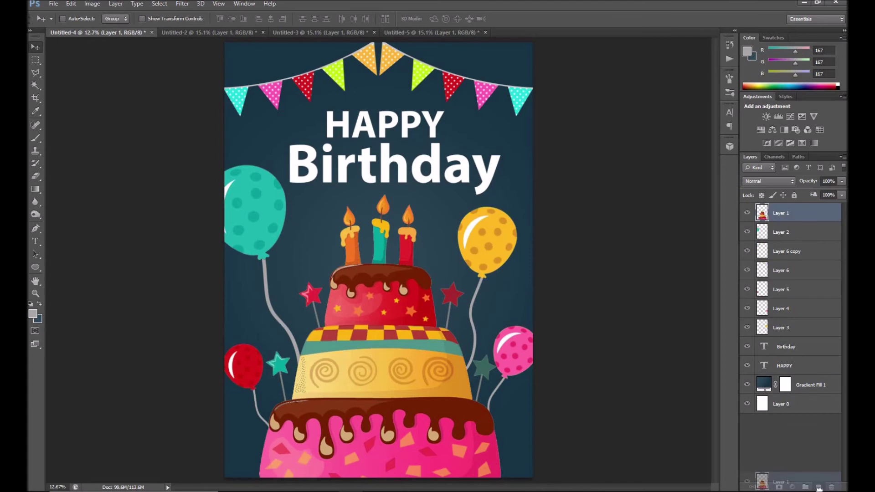
{"action": "left_click_drag", "start_coordinate": [762, 215], "coordinate": [819, 487]}
{"action": "left_click_drag", "start_coordinate": [789, 213], "coordinate": [771, 392]}
Fill the cake copy's outline with the dark blue background colour, then enlarge the silhouette to about 127.4% and shift it slightly up
{"action": "left_click", "coordinate": [763, 386], "text": "ctrl"}
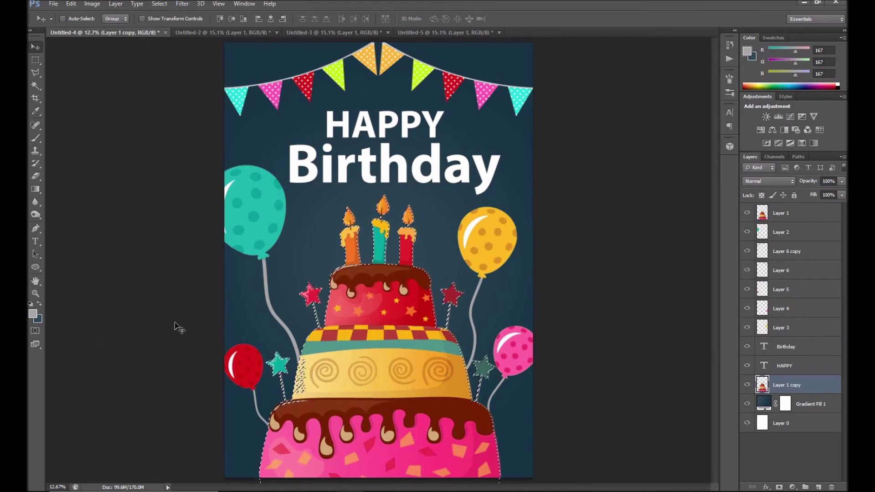
{"action": "key", "text": "ctrl+BackSpace"}
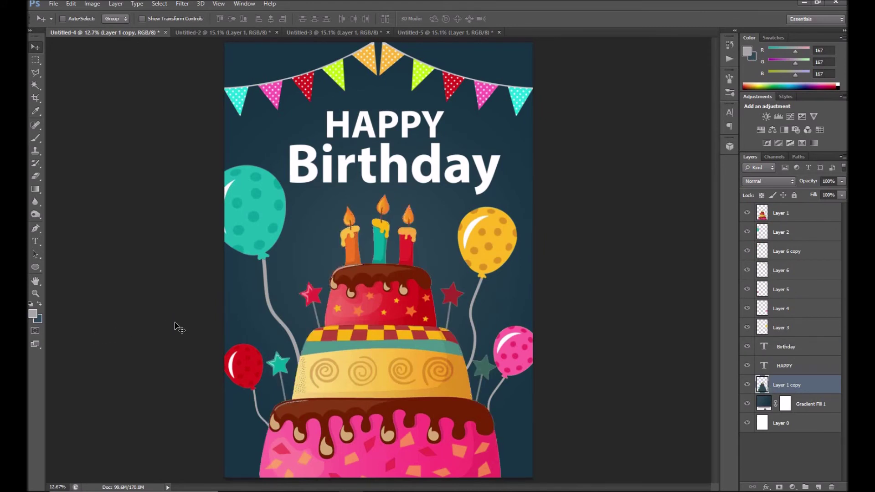
{"action": "key", "text": "ctrl+t"}
{"action": "left_click_drag", "start_coordinate": [503, 195], "coordinate": [536, 151]}
{"action": "left_click_drag", "start_coordinate": [477, 236], "coordinate": [478, 215]}
{"action": "key", "text": "Return"}
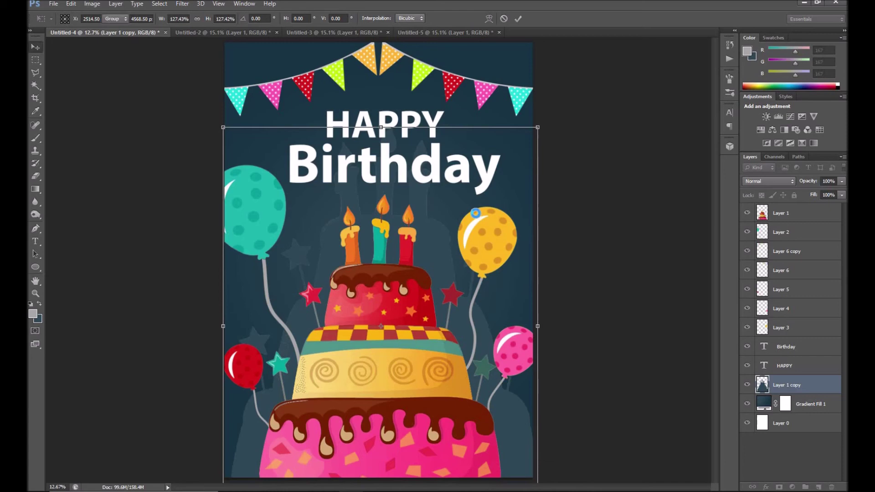
Apply a Color Overlay layer style in grey-blue #385161 to the cake silhouette layer
{"action": "right_click", "coordinate": [815, 388]}
{"action": "left_click", "coordinate": [741, 21]}
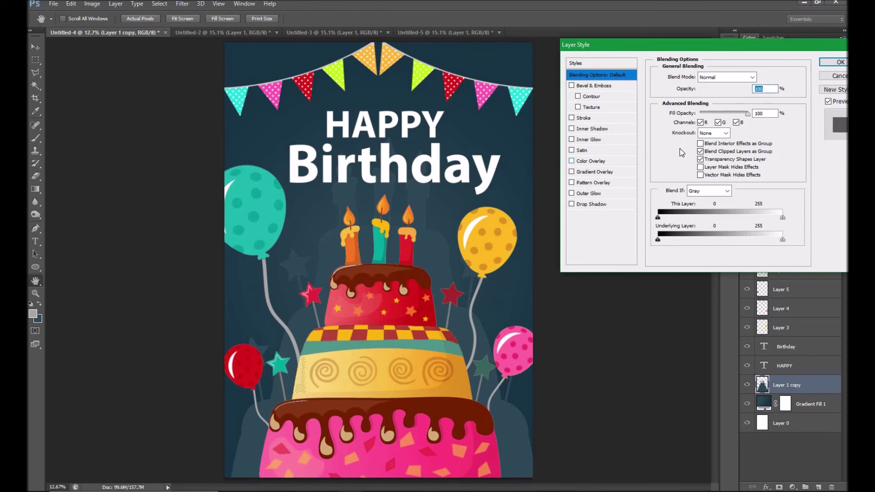
{"action": "left_click", "coordinate": [591, 161]}
{"action": "left_click", "coordinate": [762, 77]}
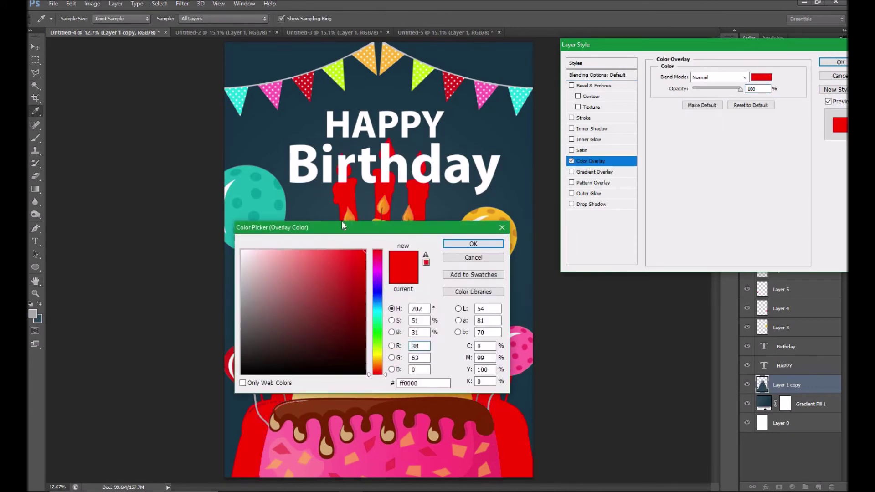
{"action": "left_click", "coordinate": [333, 214]}
{"action": "left_click_drag", "start_coordinate": [342, 229], "coordinate": [675, 170]}
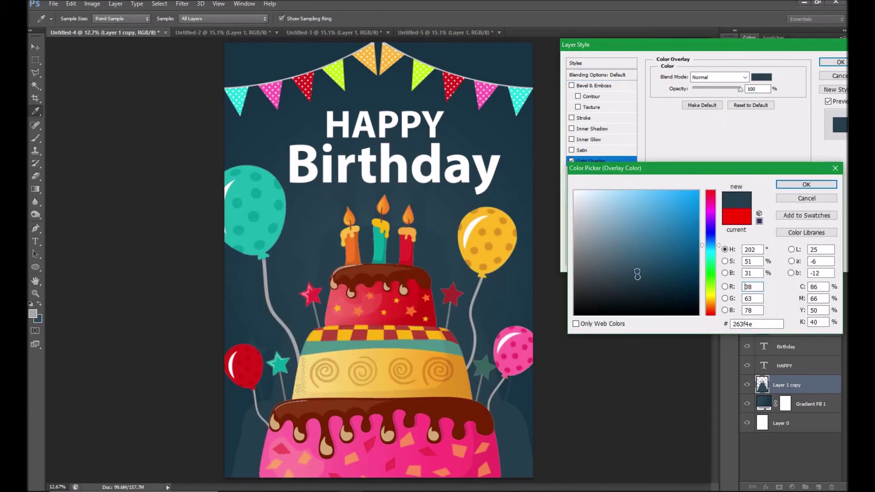
{"action": "mouse_move", "coordinate": [643, 269]}
{"action": "left_mouse_down"}
{"action": "mouse_move", "coordinate": [649, 263]}
{"action": "mouse_move", "coordinate": [627, 263]}
{"action": "mouse_move", "coordinate": [620, 272]}
{"action": "mouse_move", "coordinate": [628, 268]}
{"action": "left_mouse_up"}
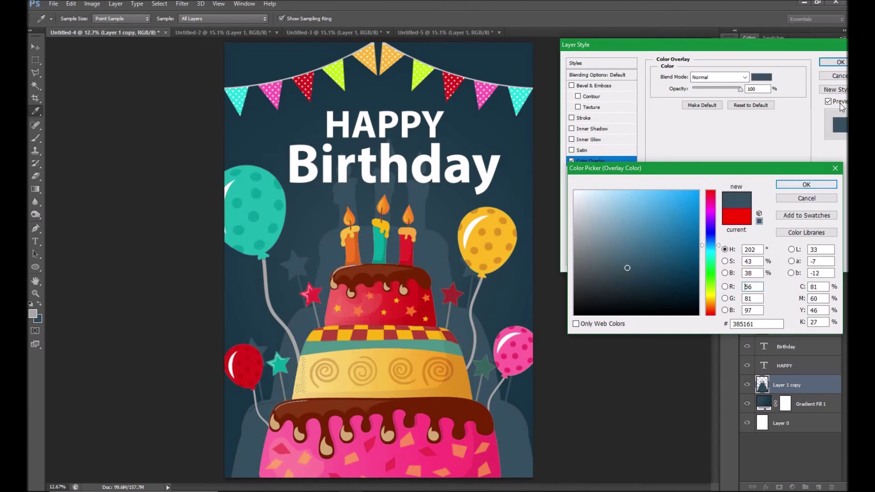
{"action": "left_click", "coordinate": [806, 184]}
{"action": "left_click", "coordinate": [839, 62]}
Move the cake silhouette slightly down and set its layer opacity to 67%
{"action": "mouse_move", "coordinate": [449, 206]}
{"action": "left_mouse_down"}
{"action": "mouse_move", "coordinate": [451, 253]}
{"action": "mouse_move", "coordinate": [450, 217]}
{"action": "left_mouse_up"}
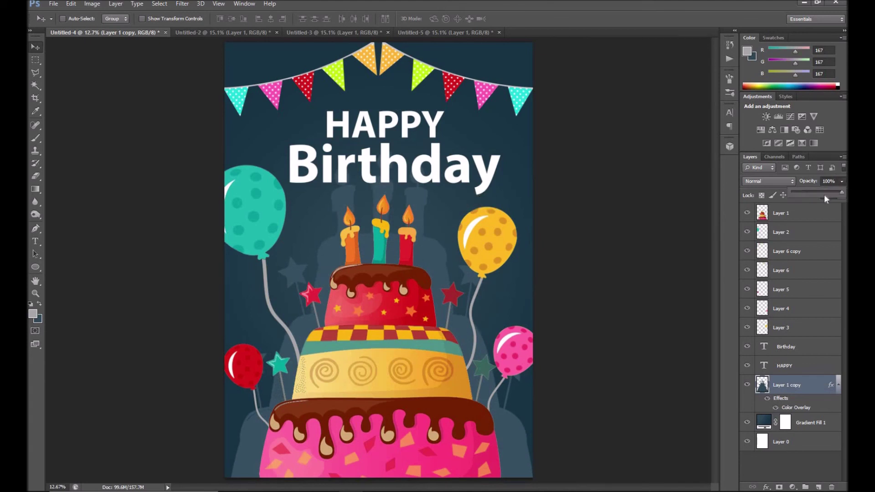
{"action": "left_click_drag", "start_coordinate": [828, 192], "coordinate": [823, 191]}
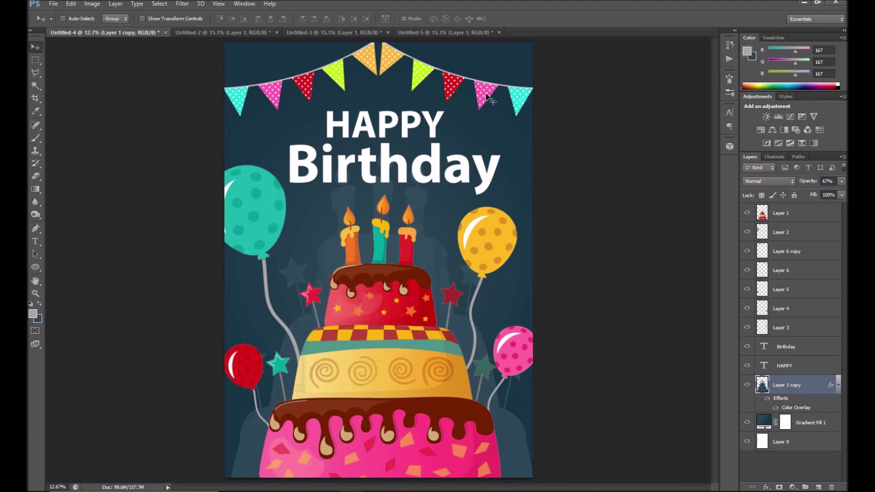
{"action": "left_click", "coordinate": [378, 66], "text": "ctrl"}
{"action": "left_click_drag", "start_coordinate": [373, 62], "coordinate": [325, 47], "text": "alt"}
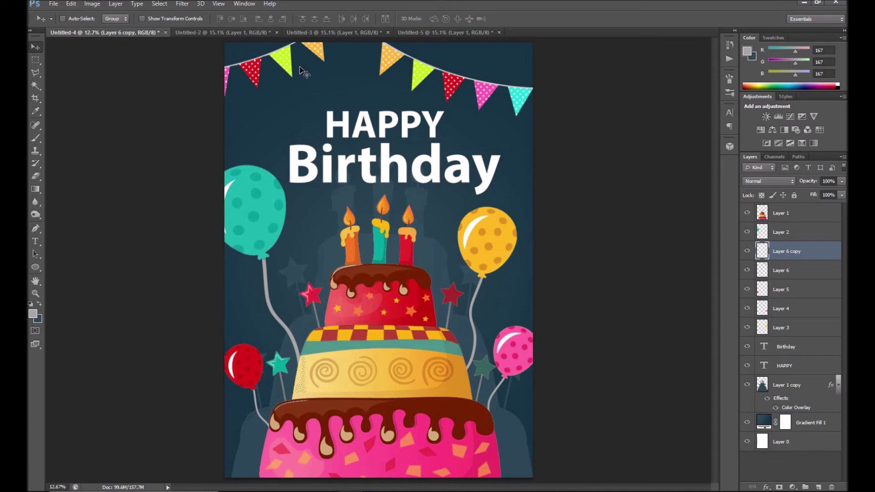
{"action": "left_click_drag", "start_coordinate": [300, 69], "coordinate": [351, 81]}
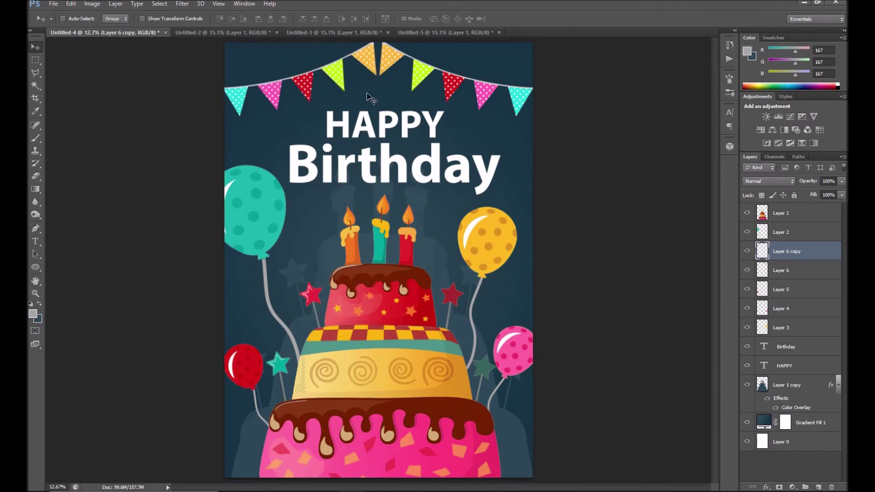